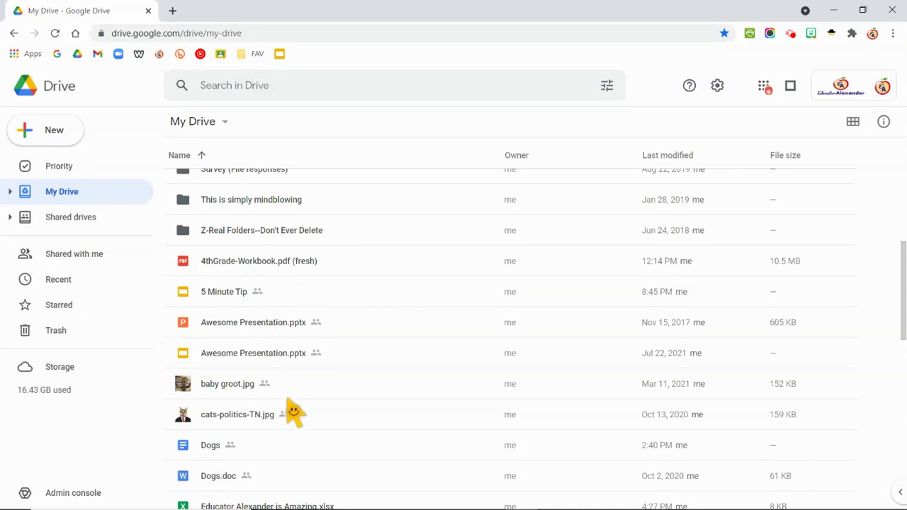
Share 5 Minute Tip with the viewers-and-commenters download, print and copy option turned off
{"action": "left_click", "coordinate": [226, 298]}
{"action": "right_click", "coordinate": [226, 298]}
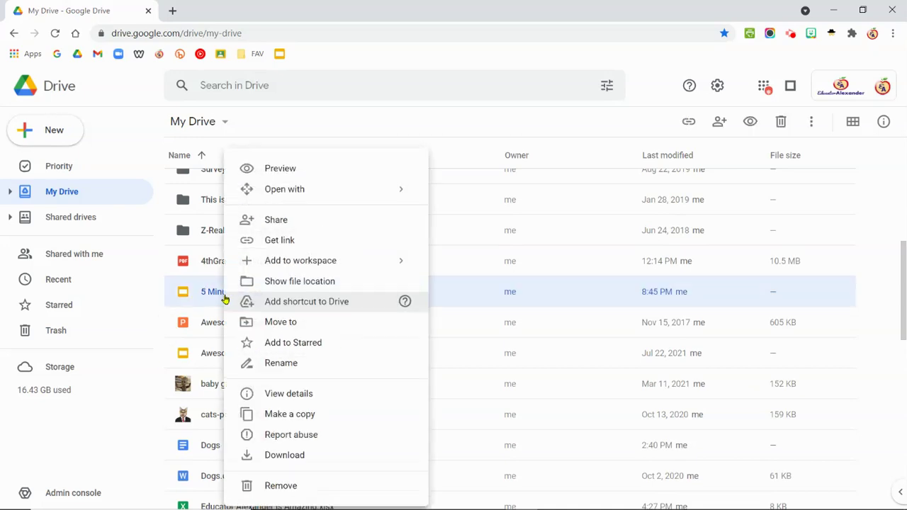
{"action": "left_click", "coordinate": [284, 219]}
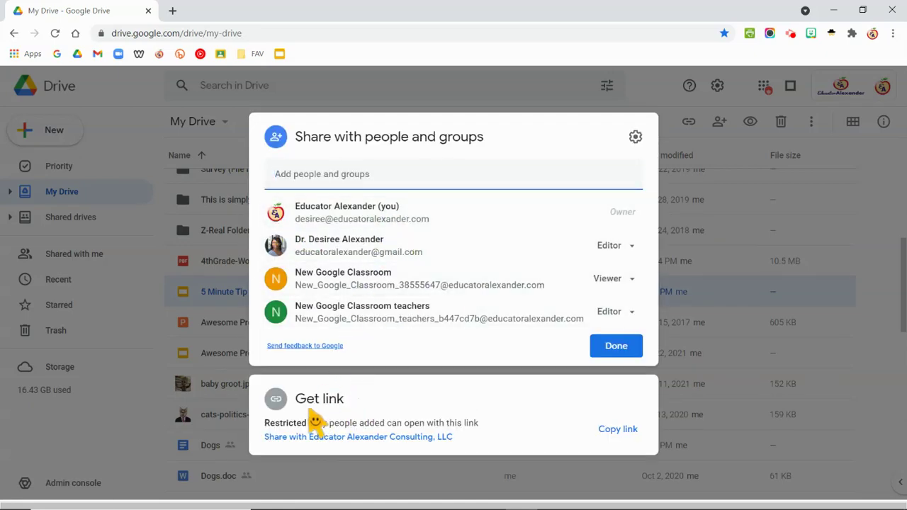
{"action": "left_click", "coordinate": [636, 137]}
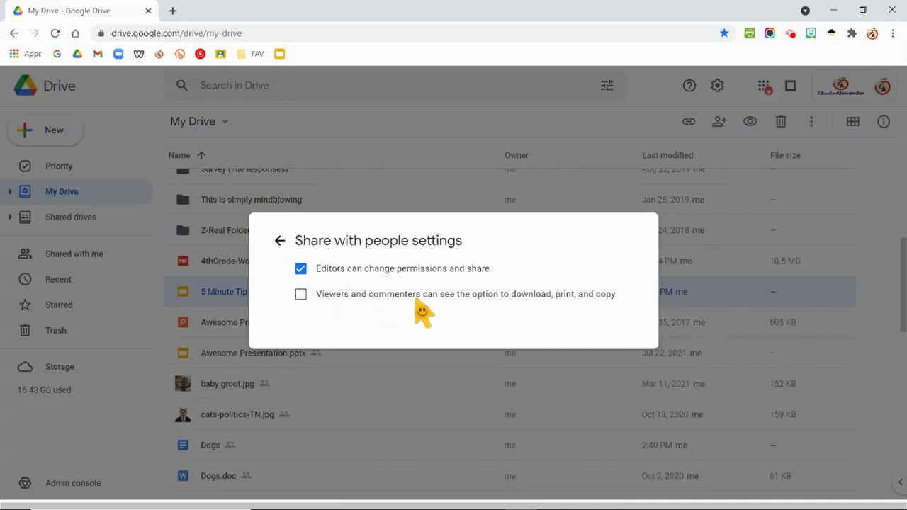
{"action": "left_click", "coordinate": [300, 295]}
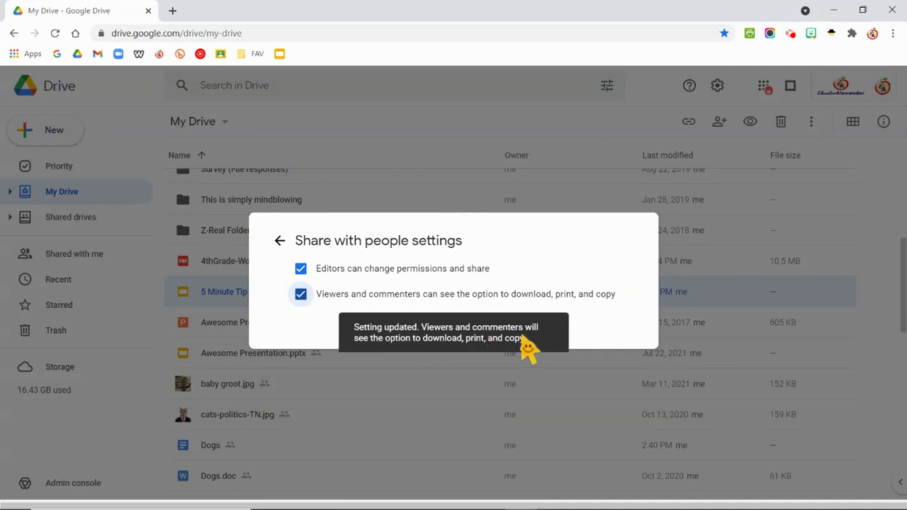
{"action": "left_click", "coordinate": [300, 297]}
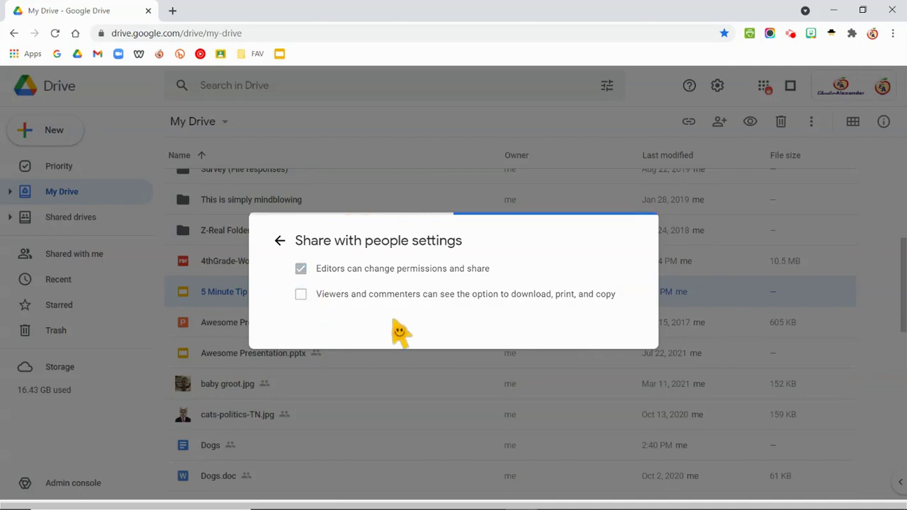
{"action": "left_click", "coordinate": [280, 241]}
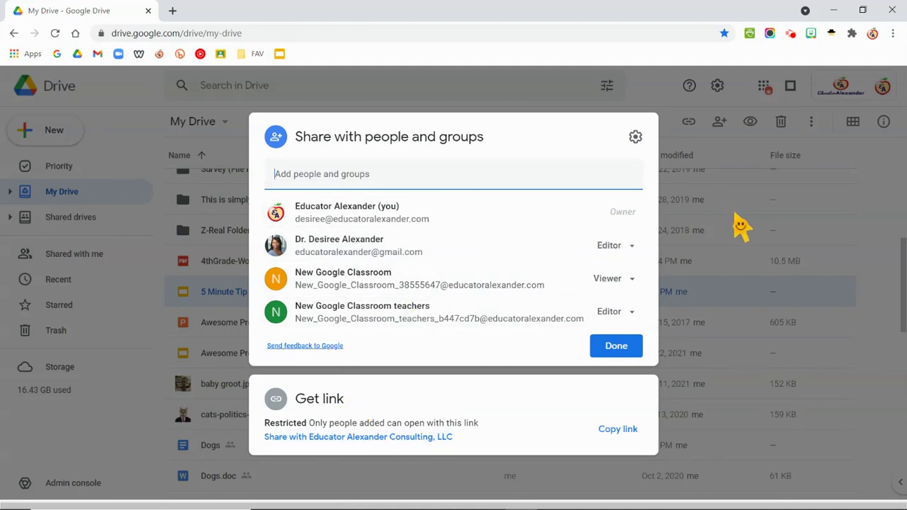
Close sharing, present the 5 Minute Tip deck full screen, then exit back to the editor
{"action": "left_click", "coordinate": [867, 224]}
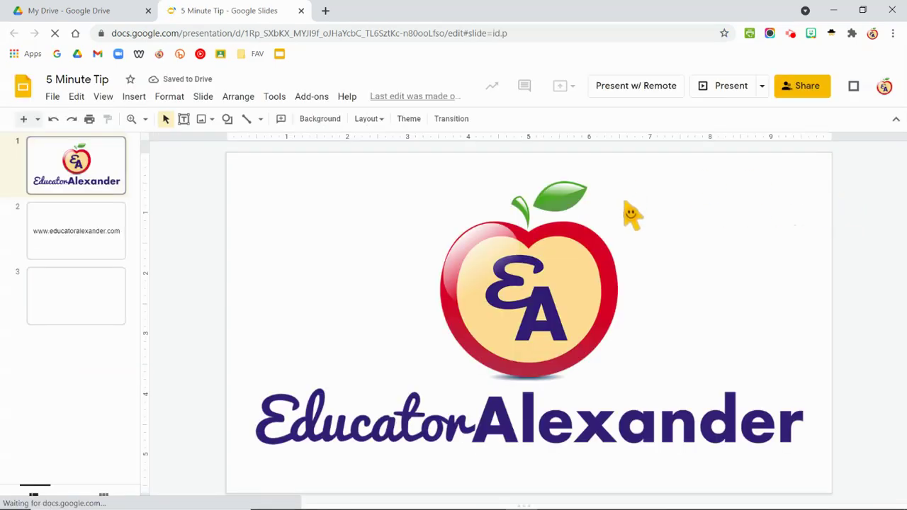
{"action": "left_click", "coordinate": [715, 89]}
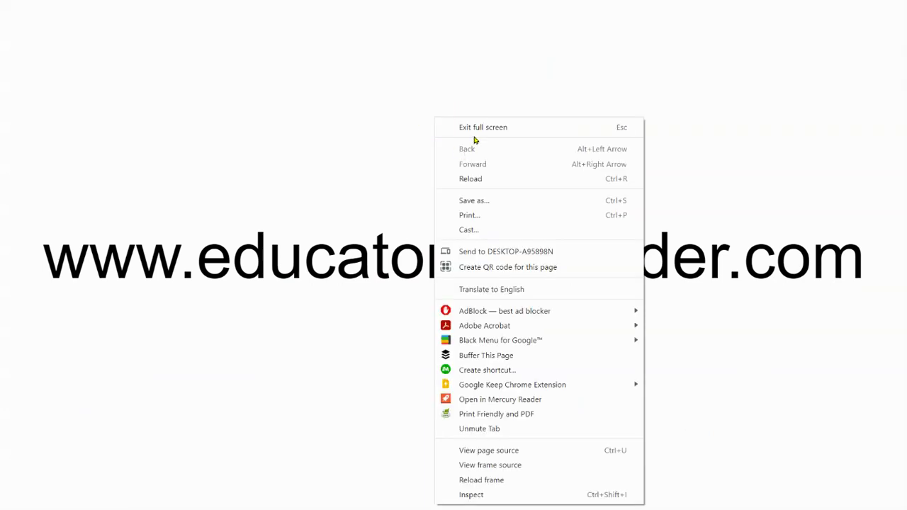
{"action": "left_click", "coordinate": [482, 132]}
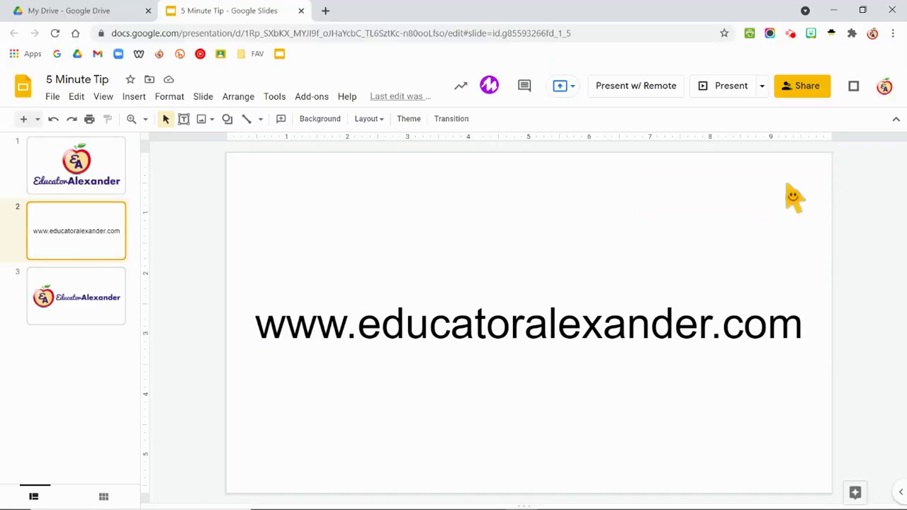
Set the presentation's general link access to Anyone with the link as Viewer
{"action": "left_click", "coordinate": [805, 99]}
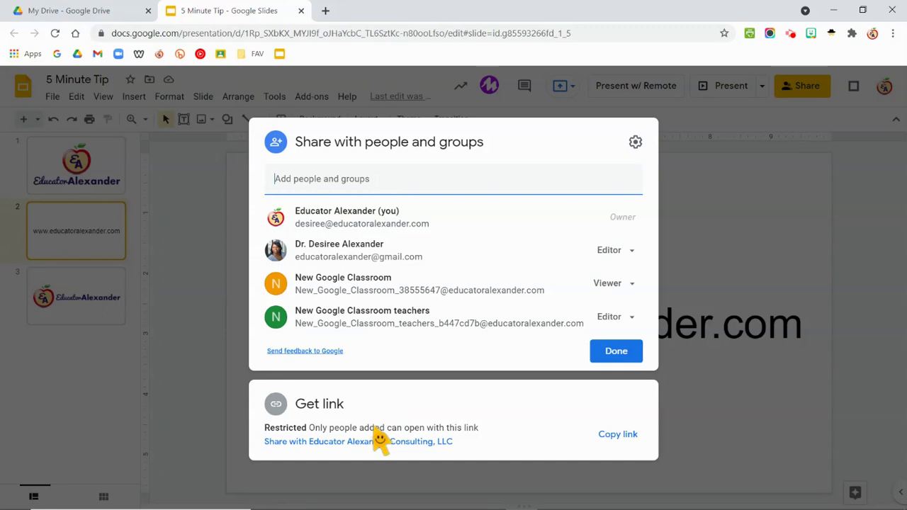
{"action": "left_click", "coordinate": [386, 442]}
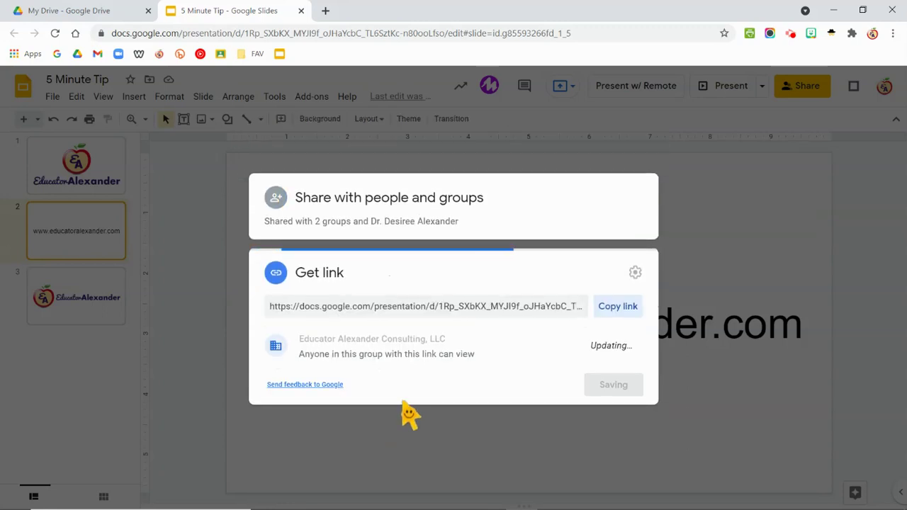
{"action": "left_click", "coordinate": [415, 340]}
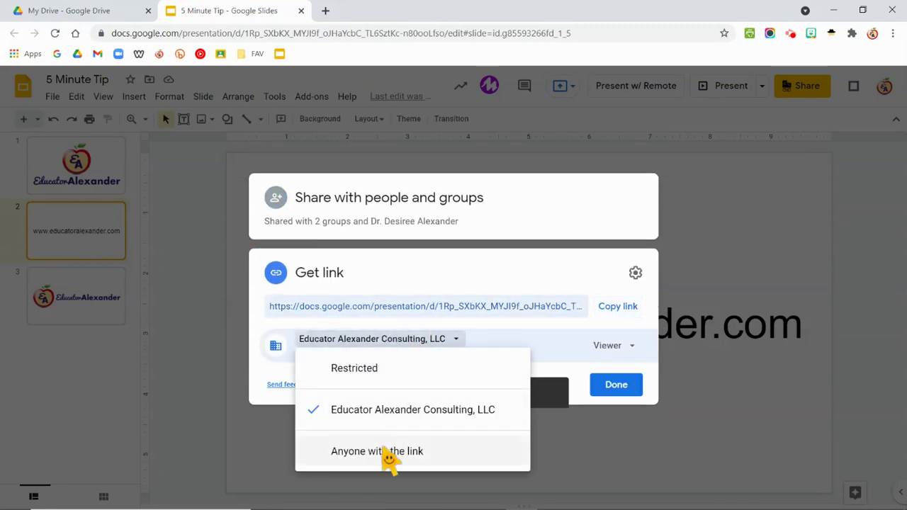
{"action": "left_click", "coordinate": [384, 453]}
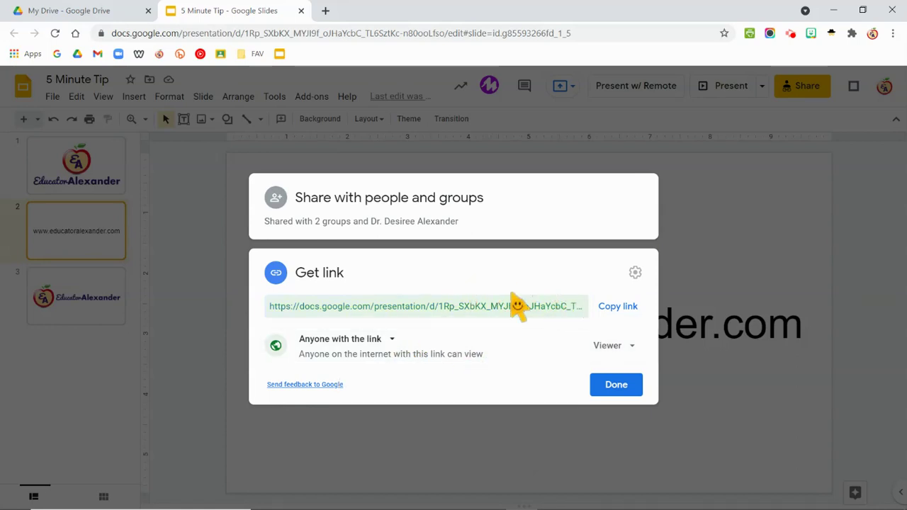
{"action": "left_click", "coordinate": [616, 384]}
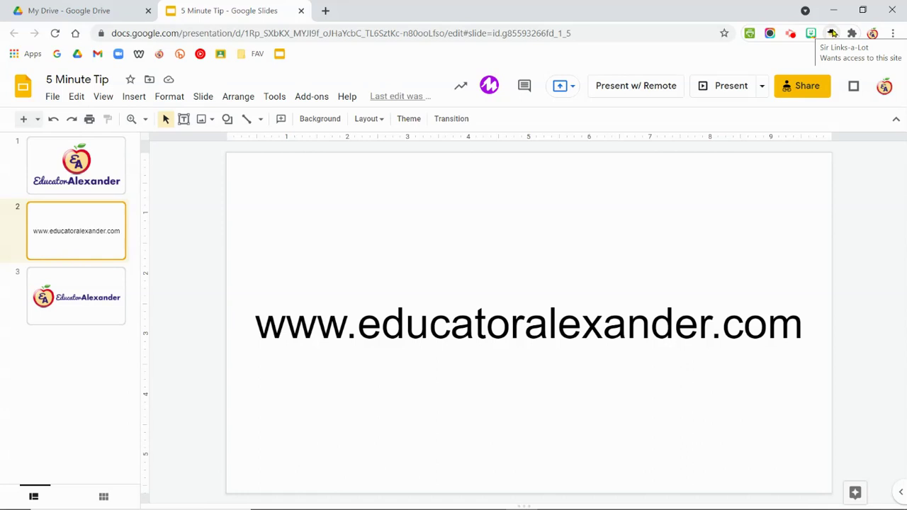
Convert the deck's link to a /preview URL with Sir Links-a-Lot and copy it
{"action": "left_click", "coordinate": [833, 34]}
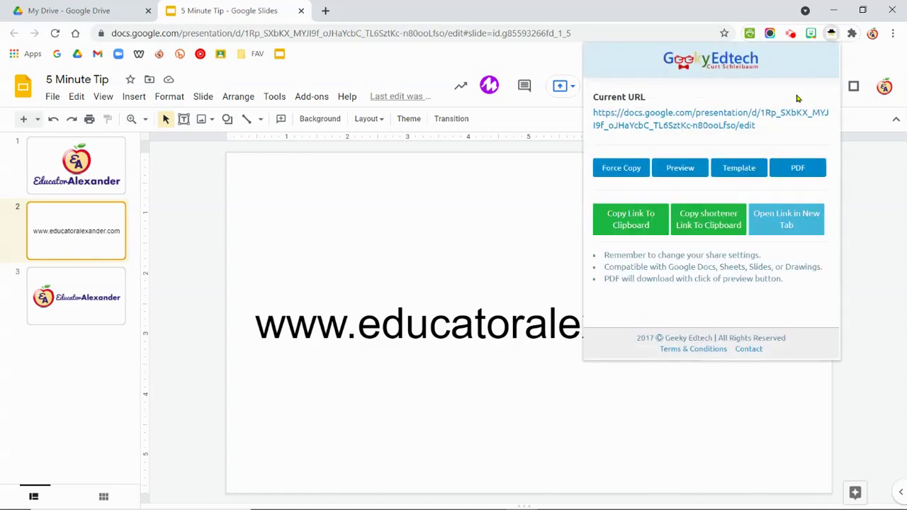
{"action": "left_click", "coordinate": [674, 172]}
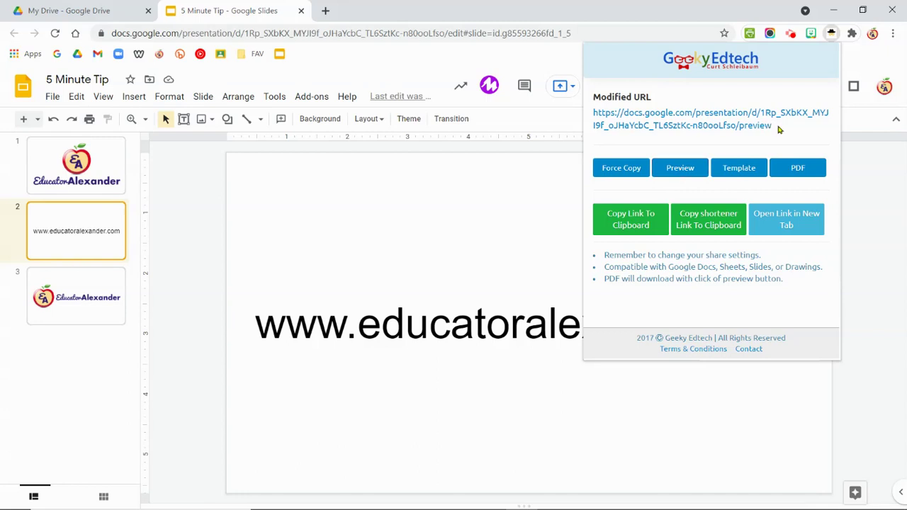
{"action": "left_click_drag", "start_coordinate": [763, 126], "coordinate": [599, 116]}
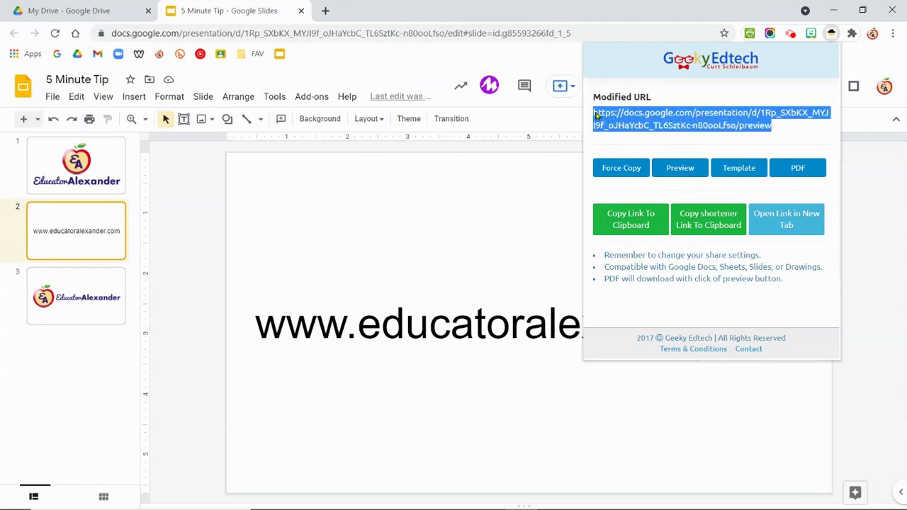
{"action": "right_click", "coordinate": [595, 113]}
{"action": "left_click", "coordinate": [630, 122]}
Load the copied /preview link in a new browser tab
{"action": "left_click", "coordinate": [325, 10]}
{"action": "right_click", "coordinate": [329, 30]}
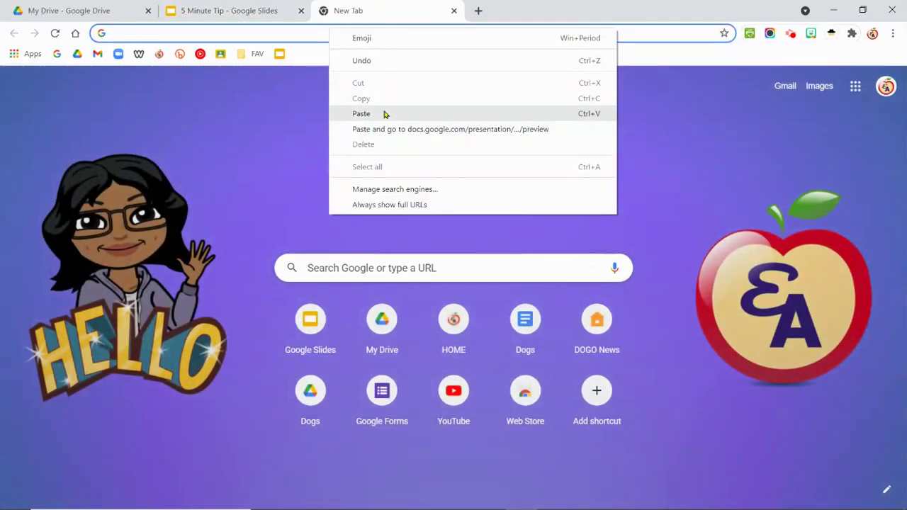
{"action": "left_click", "coordinate": [388, 129]}
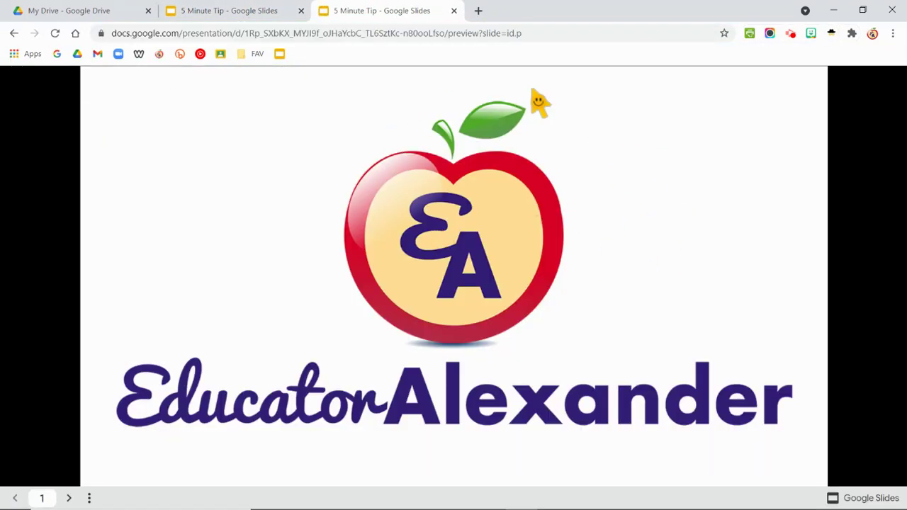
Page through the three preview slides, then close the preview and return to My Drive
{"action": "left_click", "coordinate": [448, 245]}
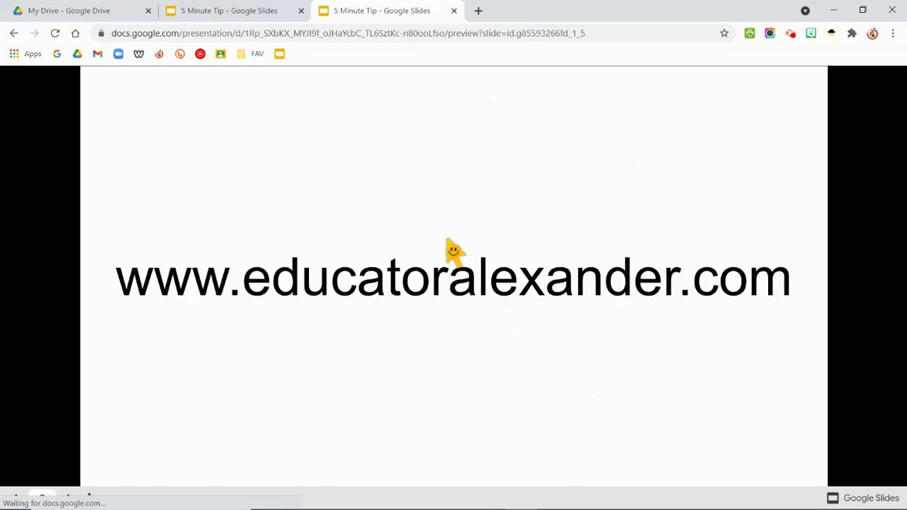
{"action": "left_click", "coordinate": [448, 245]}
{"action": "key", "text": "Left"}
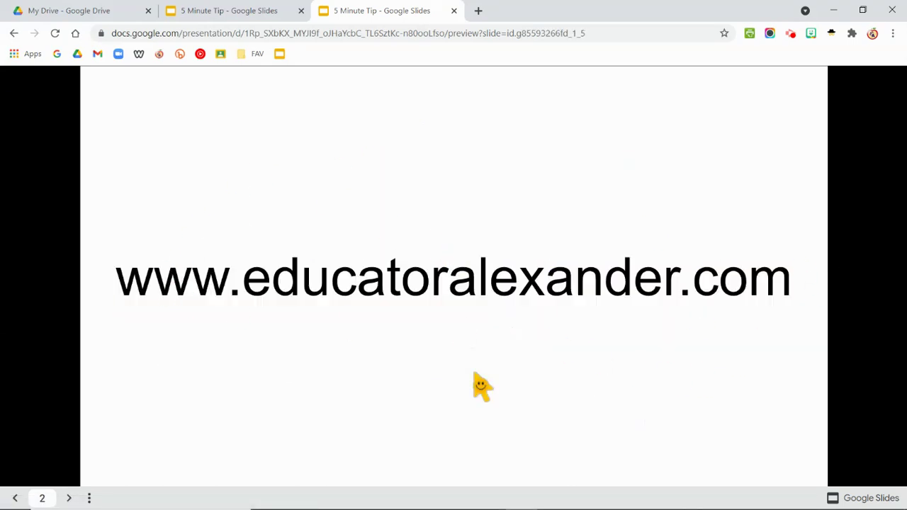
{"action": "left_click", "coordinate": [88, 498]}
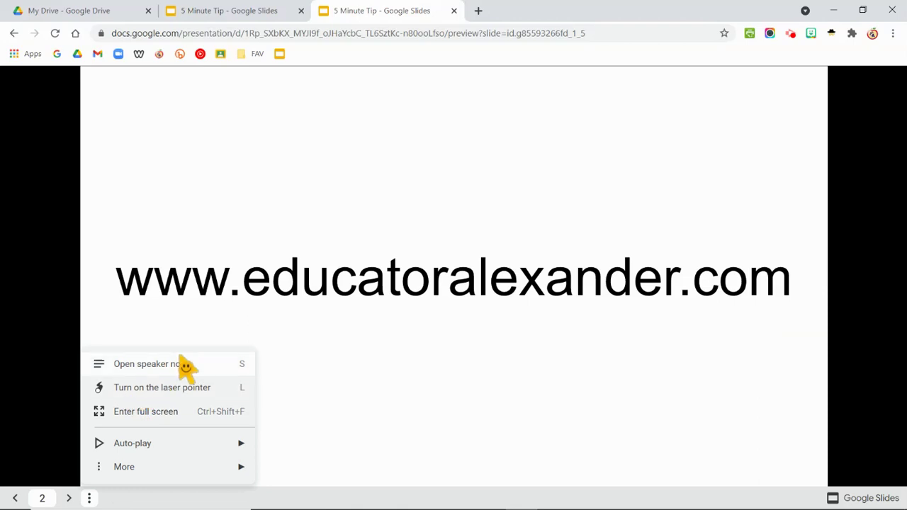
{"action": "left_click", "coordinate": [599, 205]}
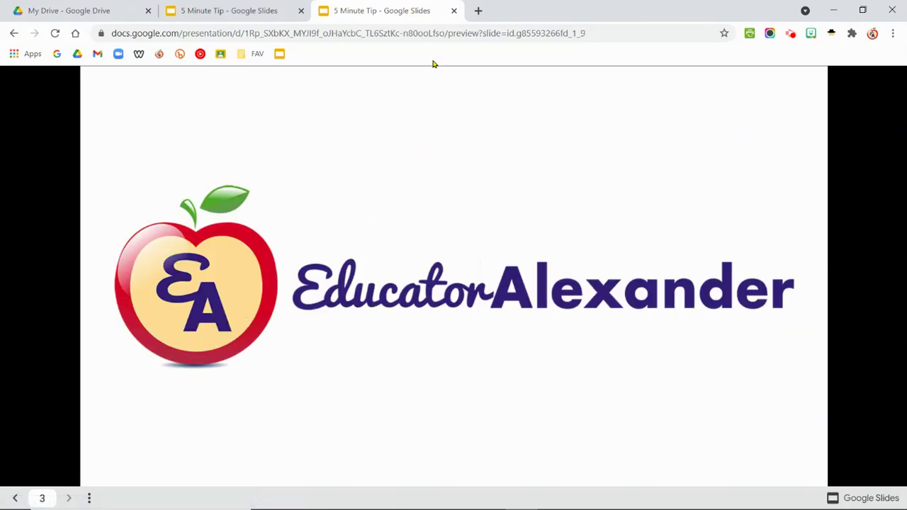
{"action": "left_click", "coordinate": [454, 11]}
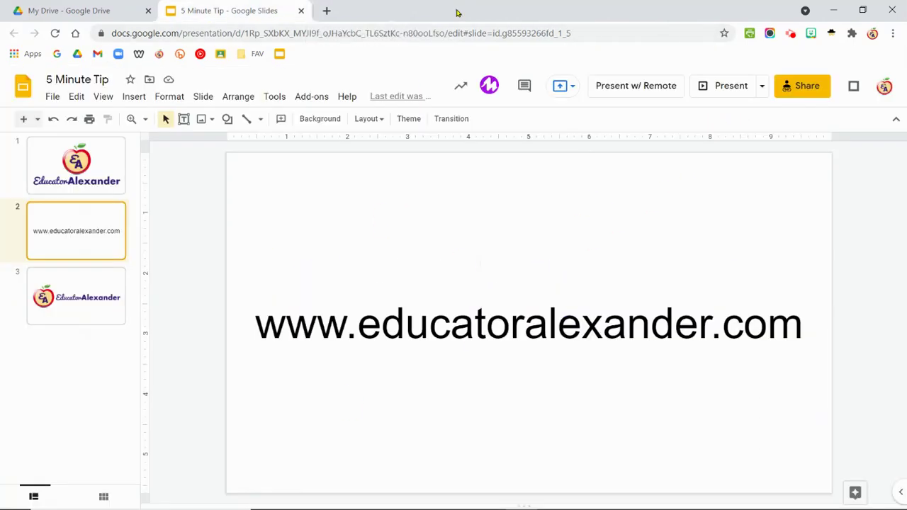
{"action": "left_click", "coordinate": [89, 9]}
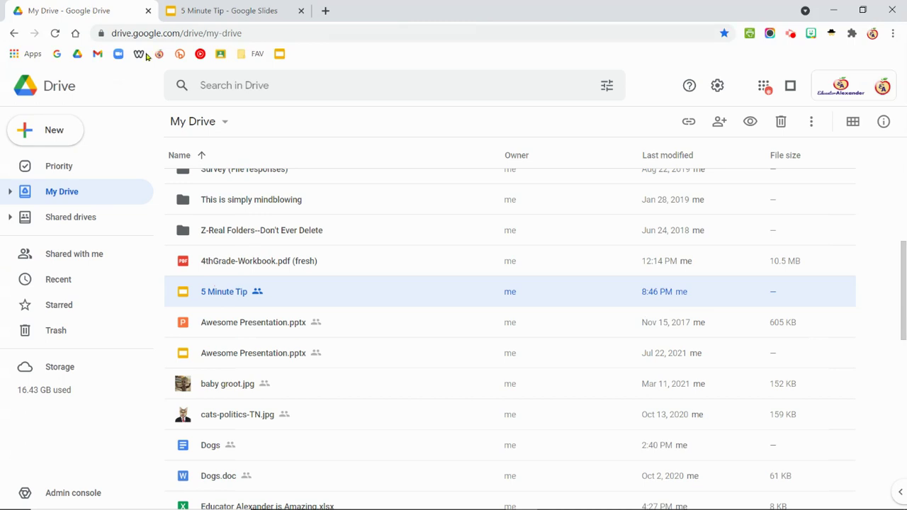
Open the Dogs document and set its link access to Anyone with the link as Viewer
{"action": "left_click", "coordinate": [219, 453]}
{"action": "double_click", "coordinate": [220, 453]}
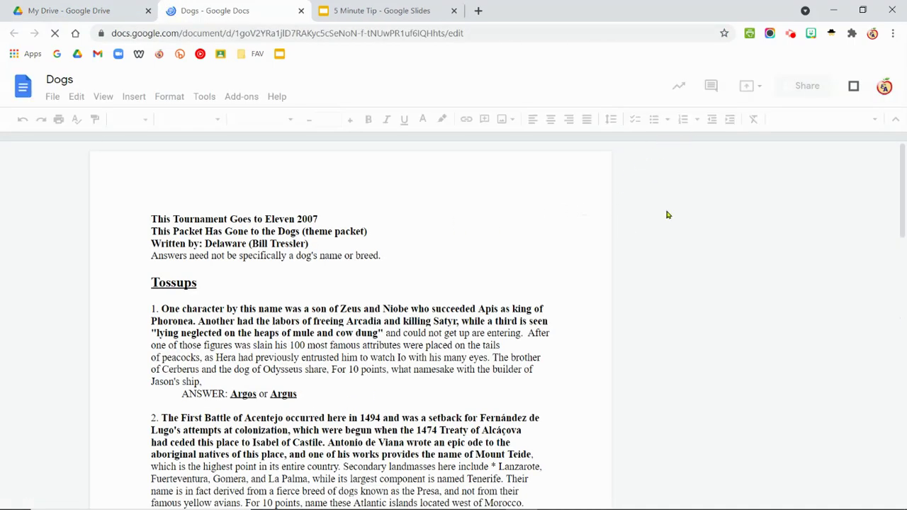
{"action": "left_click", "coordinate": [810, 89]}
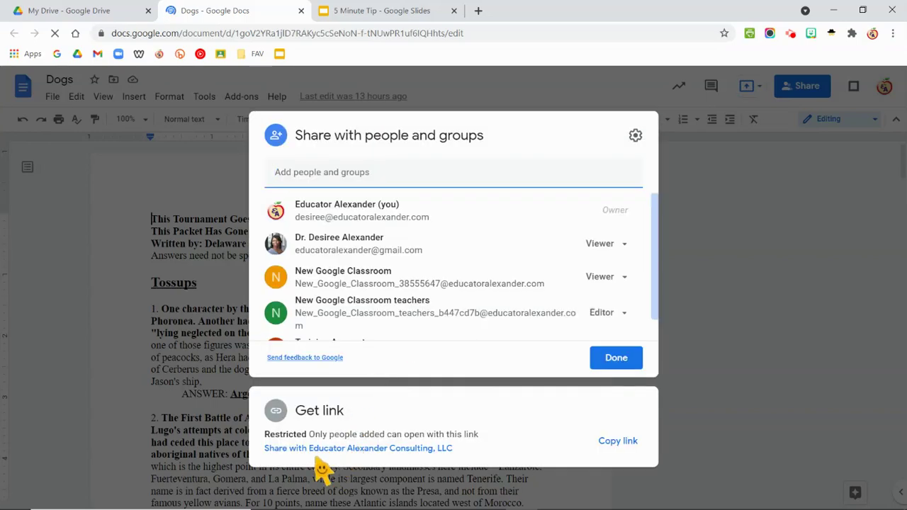
{"action": "left_click", "coordinate": [316, 450]}
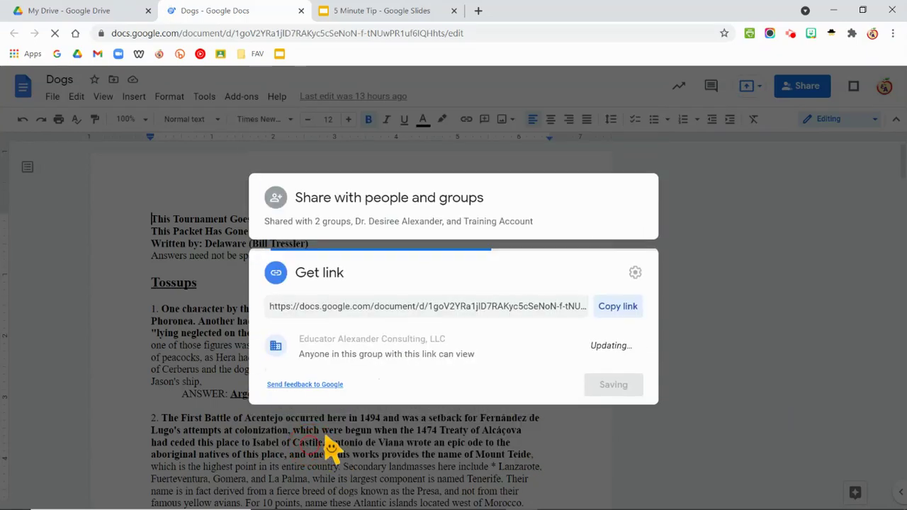
{"action": "left_click", "coordinate": [363, 342]}
{"action": "left_click", "coordinate": [352, 450]}
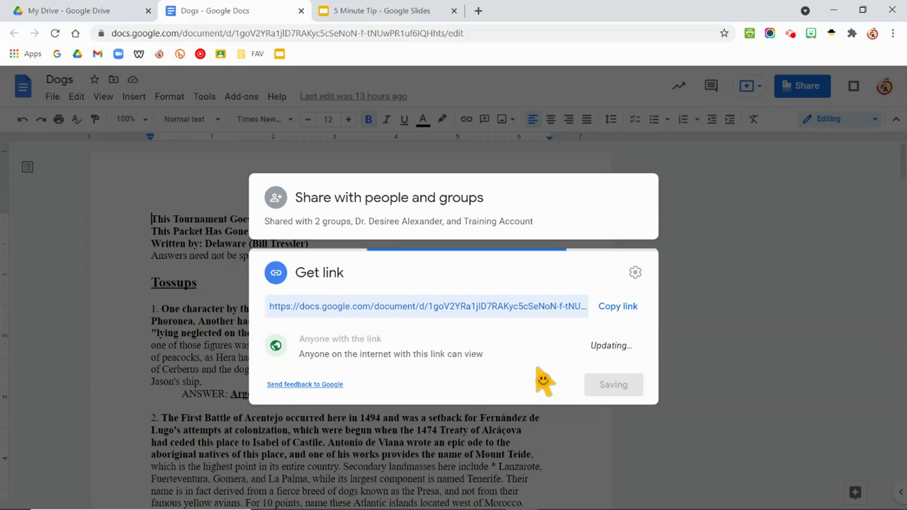
{"action": "left_click", "coordinate": [616, 385]}
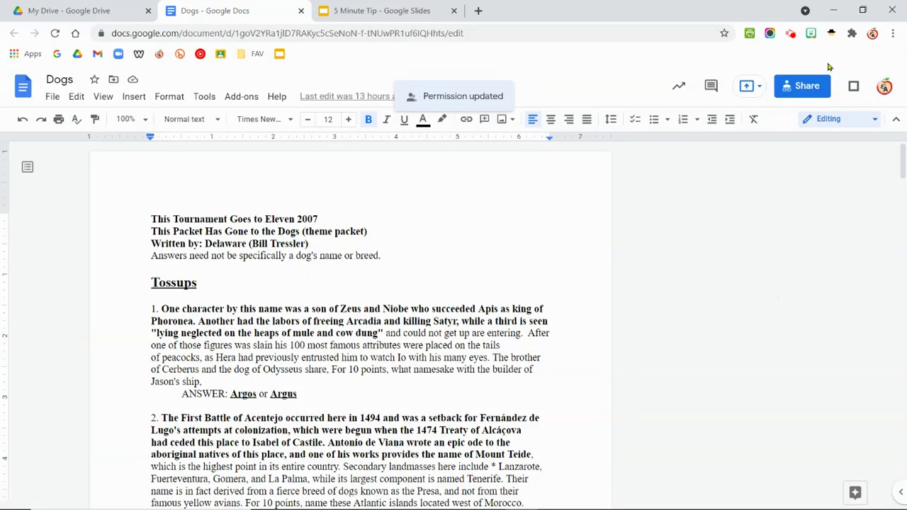
{"action": "left_click", "coordinate": [832, 34]}
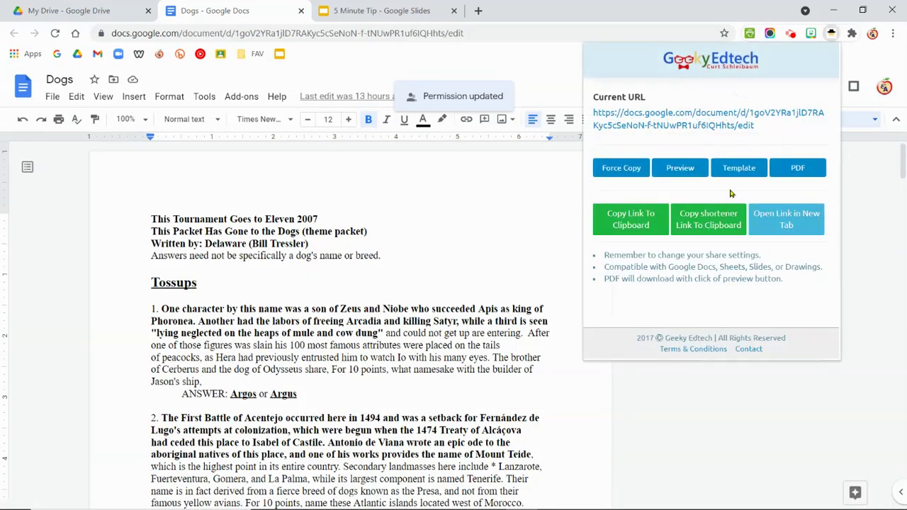
{"action": "left_click", "coordinate": [680, 169]}
{"action": "left_click_drag", "start_coordinate": [769, 129], "coordinate": [621, 117]}
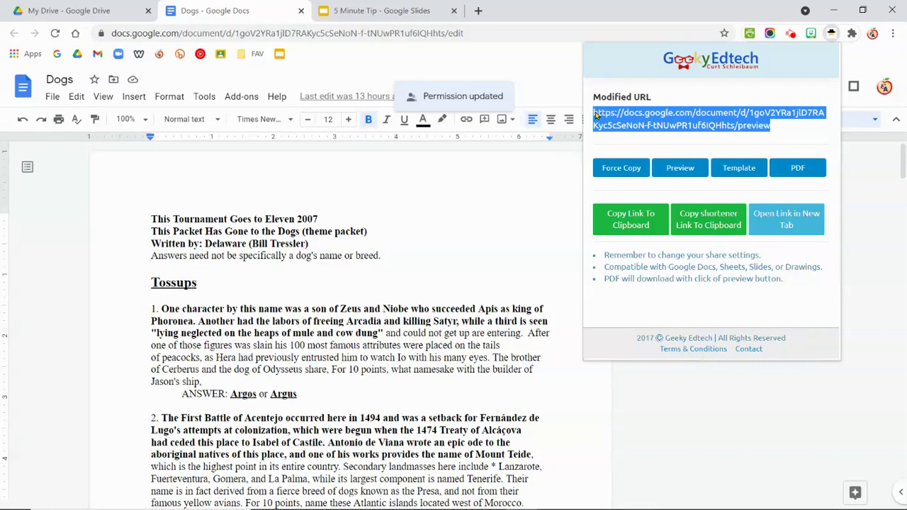
{"action": "right_click", "coordinate": [597, 115]}
{"action": "left_click", "coordinate": [624, 122]}
{"action": "left_click", "coordinate": [478, 11]}
{"action": "right_click", "coordinate": [474, 32]}
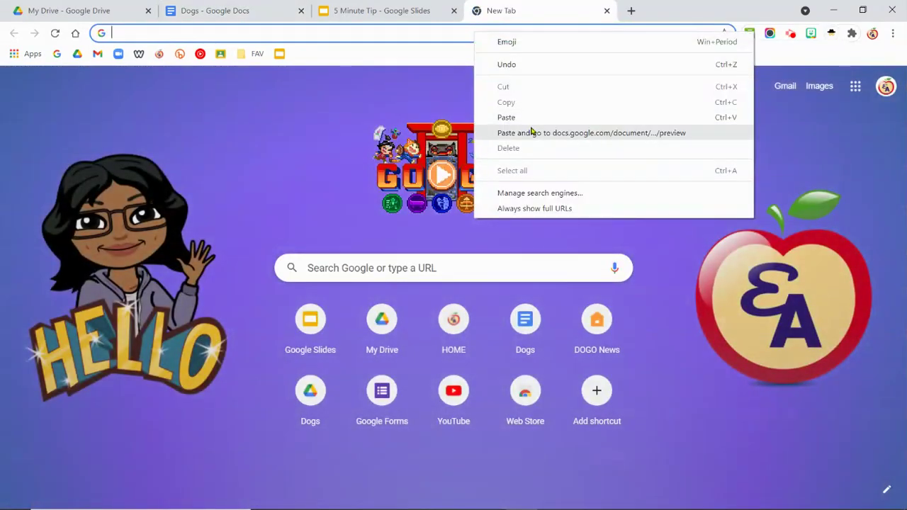
{"action": "left_click", "coordinate": [531, 133]}
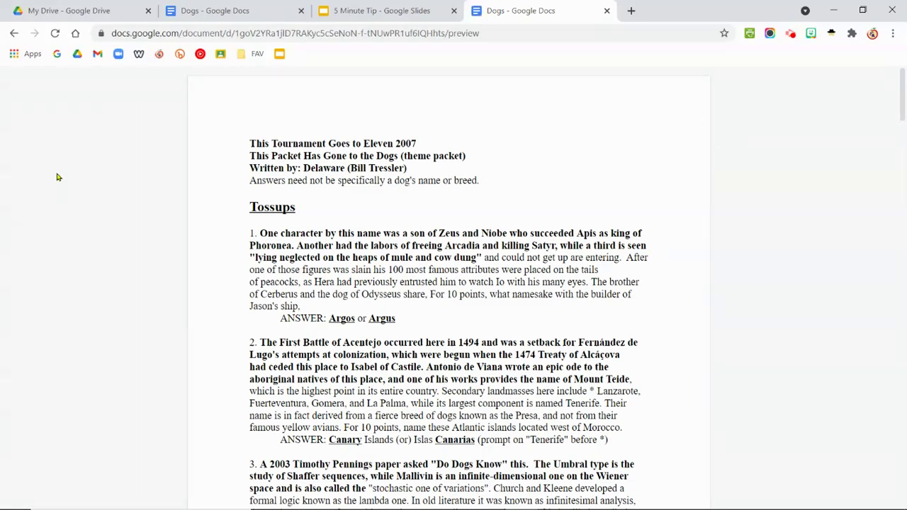
{"action": "scroll", "coordinate": [598, 264], "scroll_direction": "down", "scroll_amount": 10}
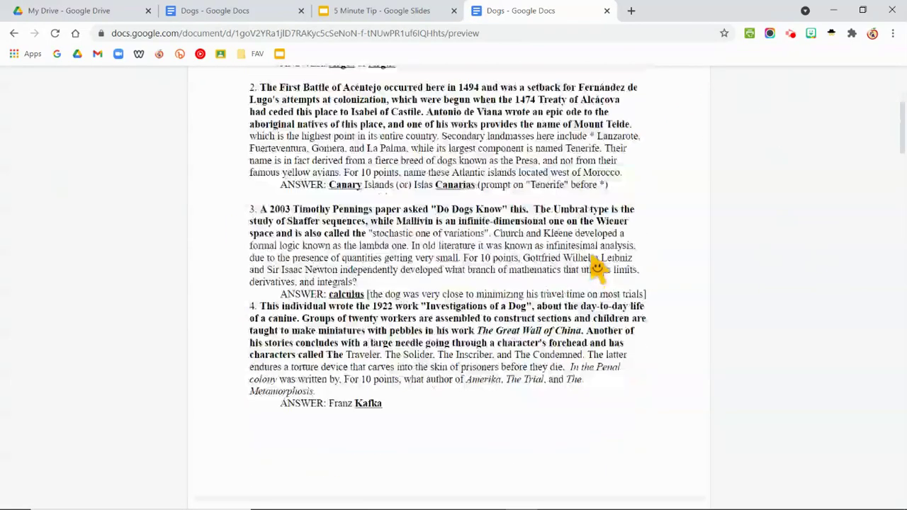
{"action": "scroll", "coordinate": [597, 263], "scroll_direction": "down", "scroll_amount": 5}
{"action": "scroll", "coordinate": [599, 265], "scroll_direction": "up", "scroll_amount": 15}
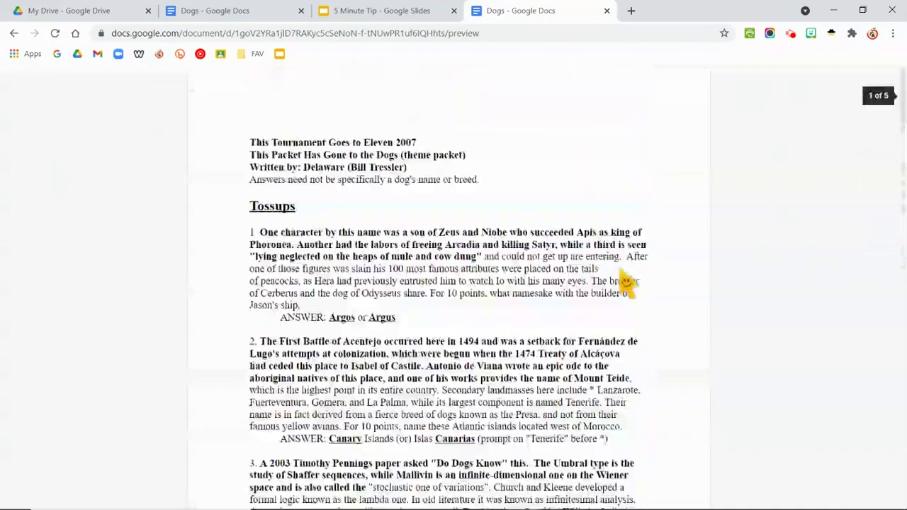
{"action": "left_click", "coordinate": [606, 11]}
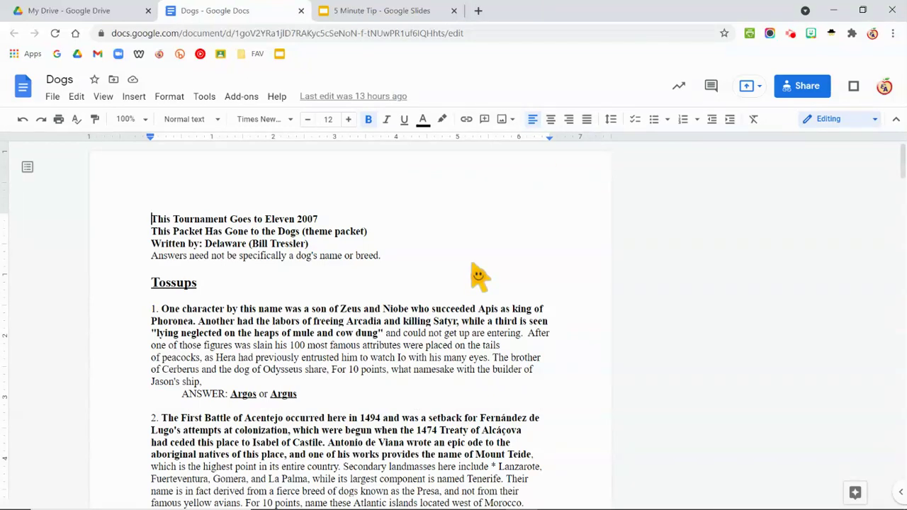
Switch to the '5 Minute Tip - Google Slides' tab and select its address bar
{"action": "left_click", "coordinate": [392, 12]}
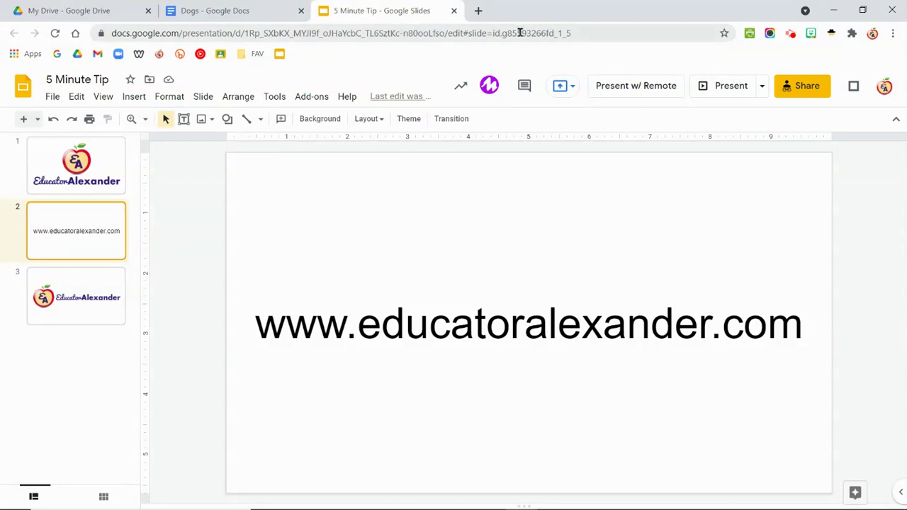
{"action": "left_click", "coordinate": [448, 33]}
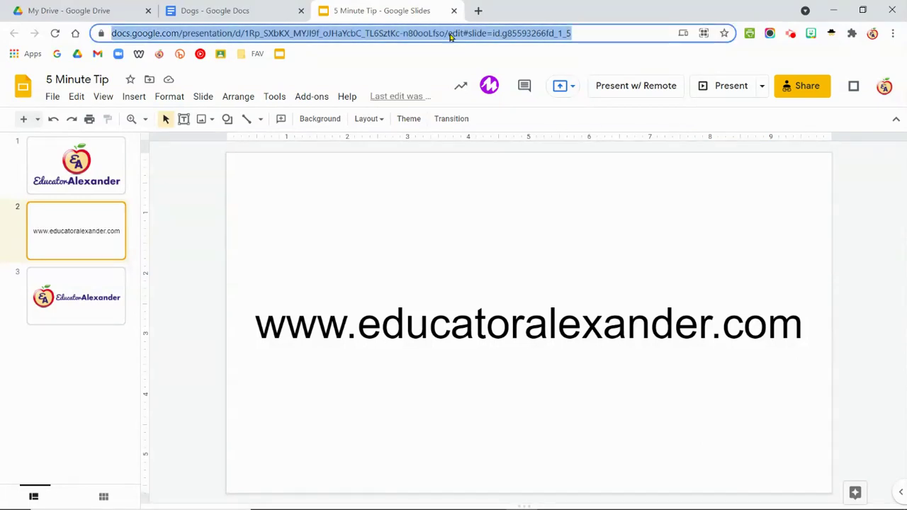
Replace the presentation URL's edit#slide ending with 'preview' and copy the full address
{"action": "left_click", "coordinate": [449, 33]}
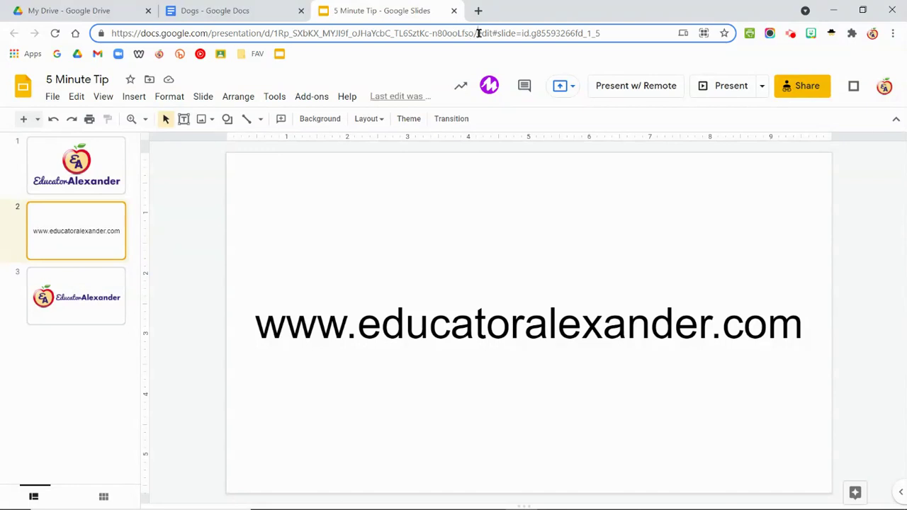
{"action": "left_click_drag", "start_coordinate": [478, 33], "coordinate": [608, 37]}
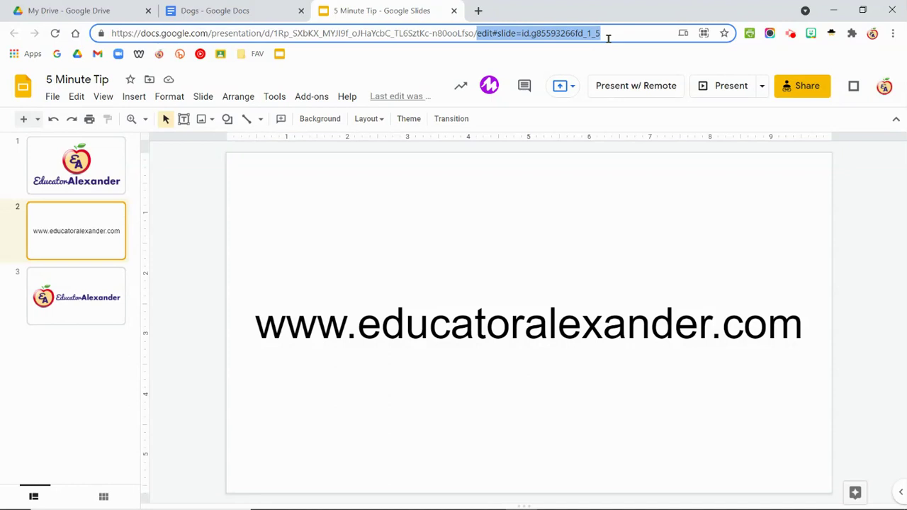
{"action": "type", "text": "preview"}
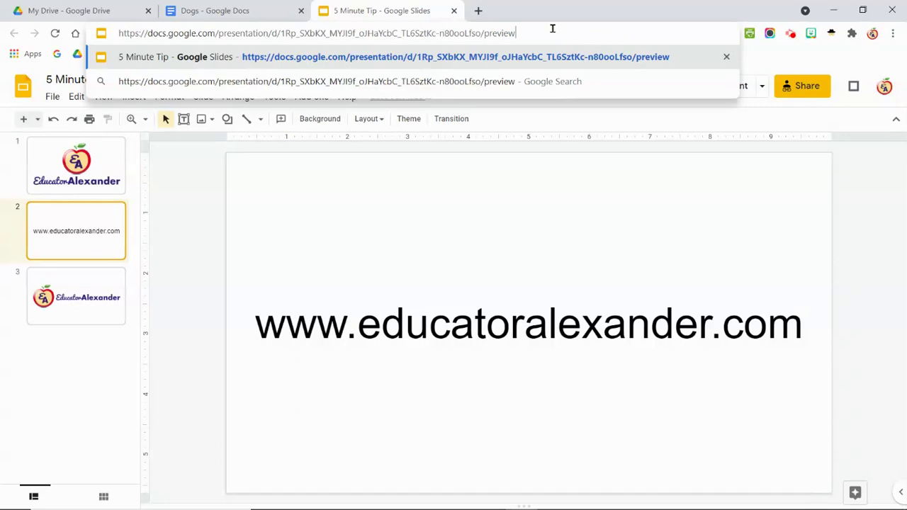
{"action": "left_click_drag", "start_coordinate": [552, 28], "coordinate": [115, 33]}
{"action": "right_click", "coordinate": [129, 33]}
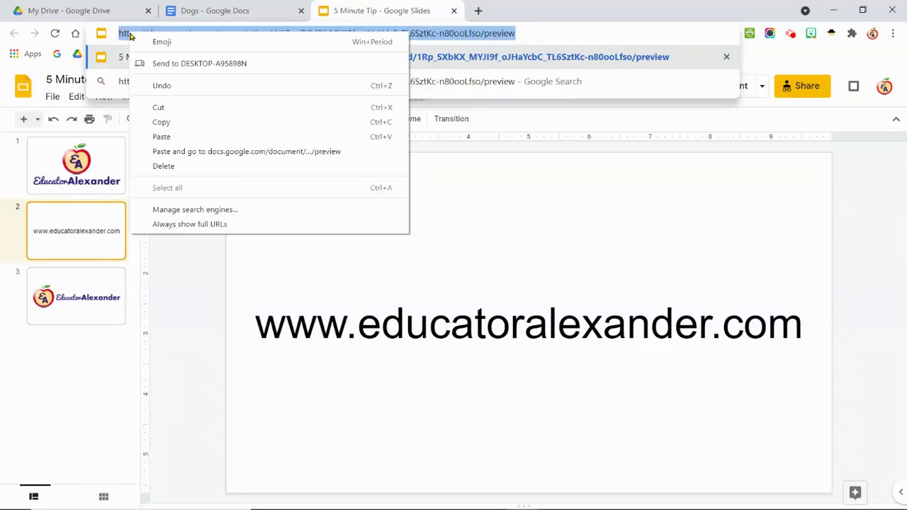
{"action": "left_click", "coordinate": [161, 122]}
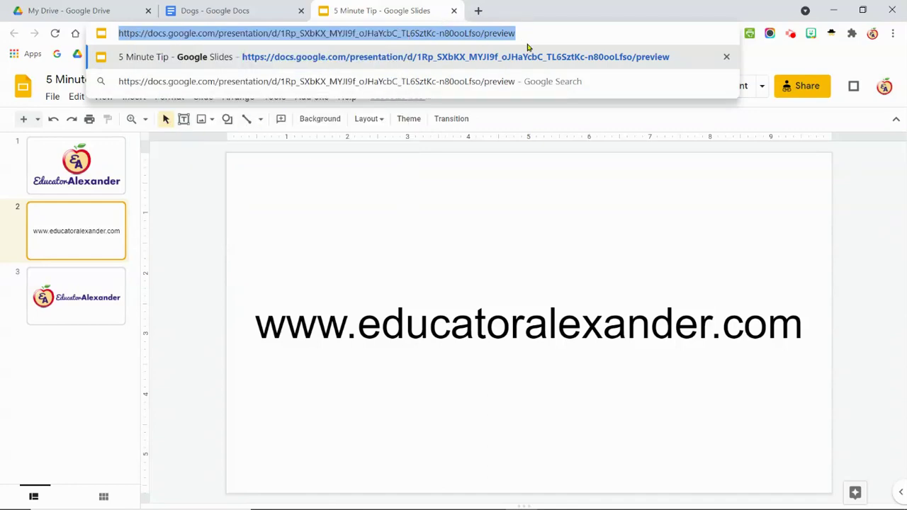
Open the copied preview link in a new tab, then return to the editor tab
{"action": "left_click", "coordinate": [478, 11]}
{"action": "right_click", "coordinate": [485, 35]}
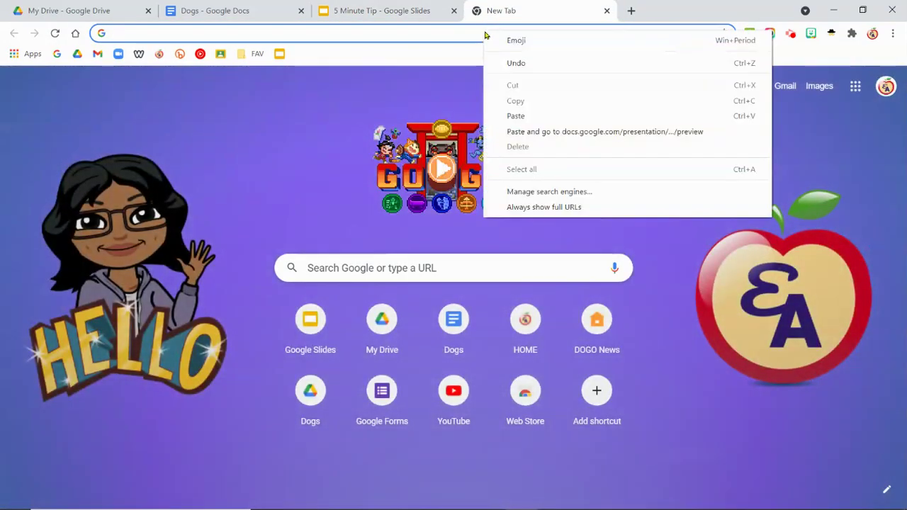
{"action": "left_click", "coordinate": [536, 131]}
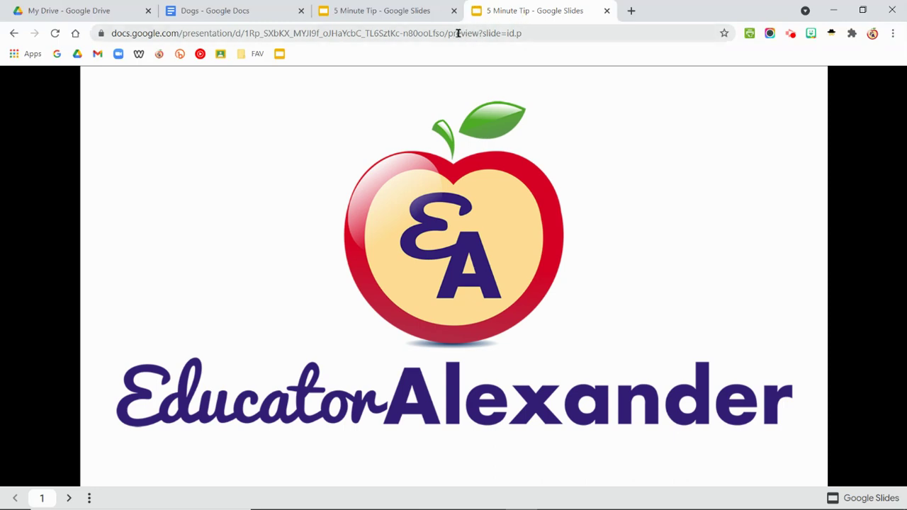
{"action": "left_click", "coordinate": [400, 11]}
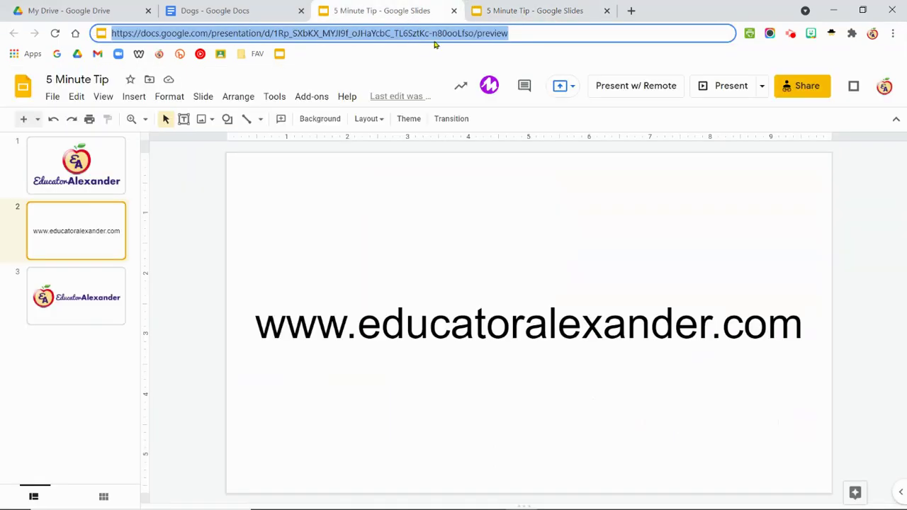
On the Dogs tab, replace 'edit' in the URL with 'preview' and copy the address
{"action": "left_click", "coordinate": [241, 8]}
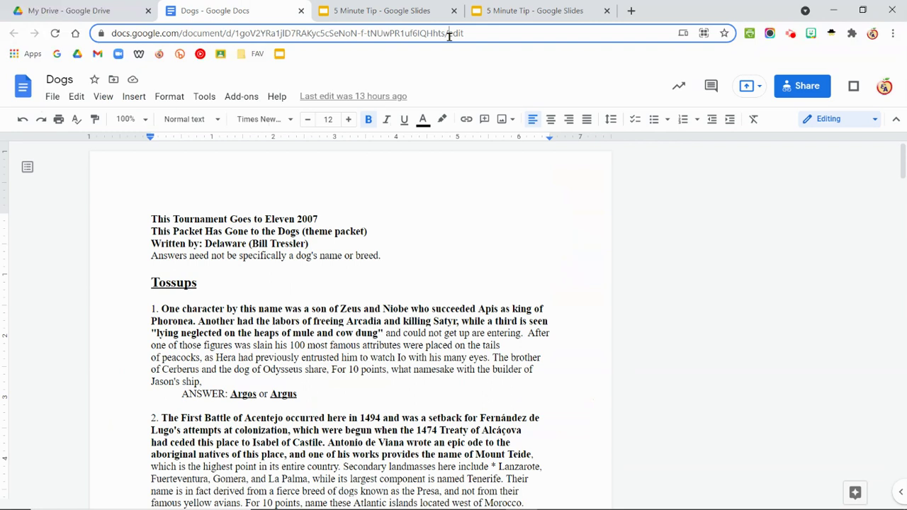
{"action": "left_click_drag", "start_coordinate": [449, 35], "coordinate": [481, 37]}
{"action": "type", "text": "preiv"}
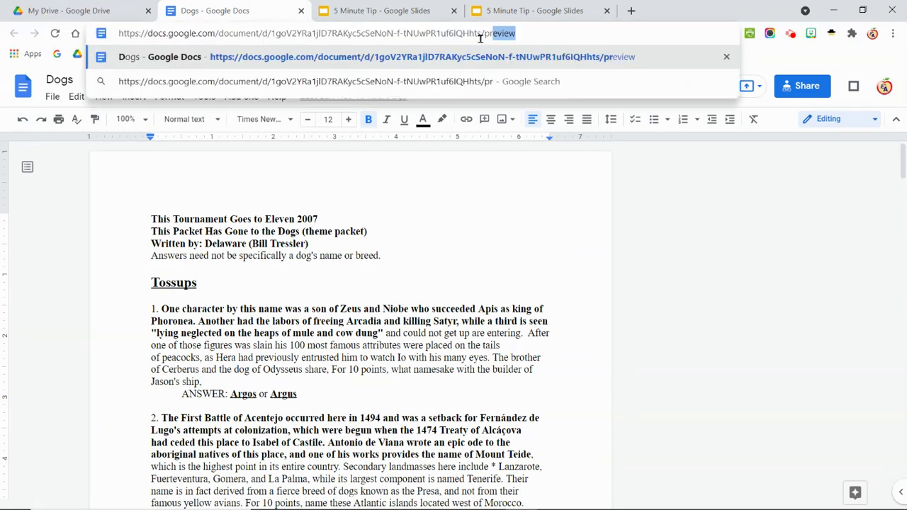
{"action": "key", "text": "BackSpace"}
{"action": "key", "text": "BackSpace"}
{"action": "type", "text": "viw"}
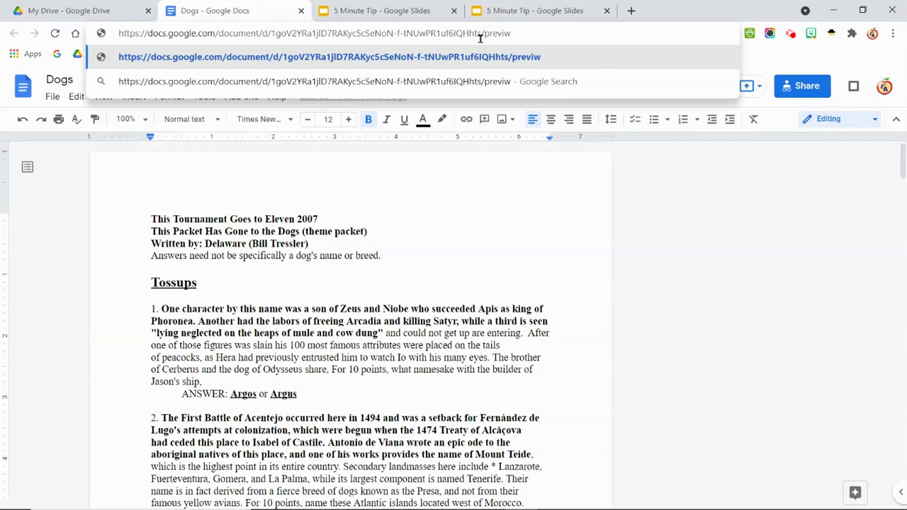
{"action": "key", "text": "BackSpace"}
{"action": "type", "text": "ew"}
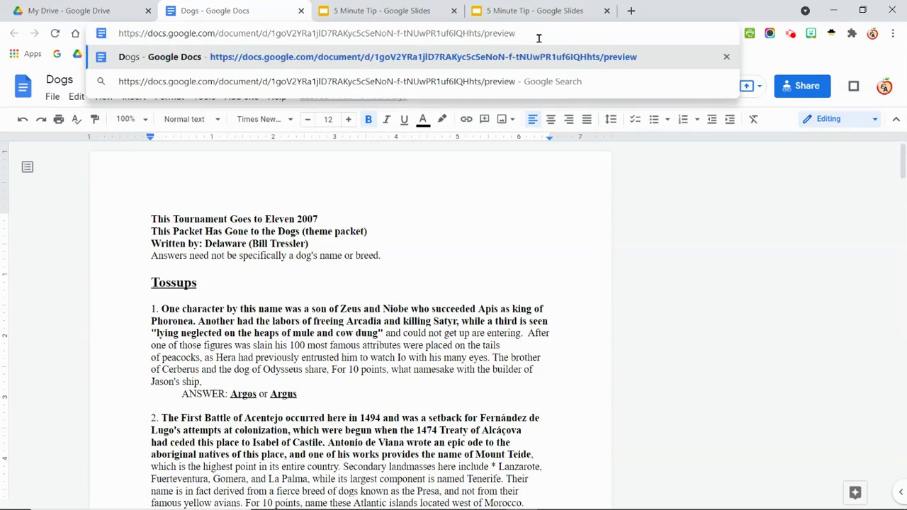
{"action": "left_click_drag", "start_coordinate": [537, 35], "coordinate": [119, 33]}
{"action": "right_click", "coordinate": [125, 34]}
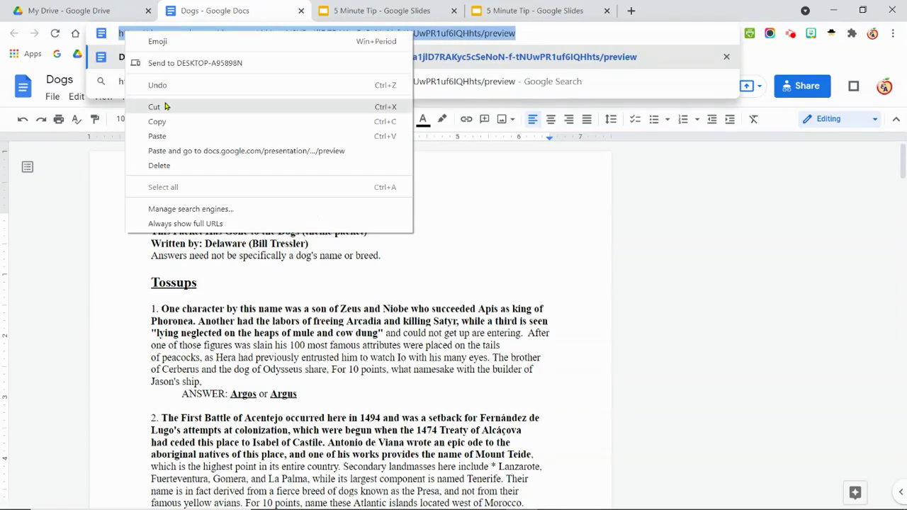
{"action": "left_click", "coordinate": [159, 122]}
Load the copied Dogs preview link in a new tab
{"action": "left_click", "coordinate": [632, 12]}
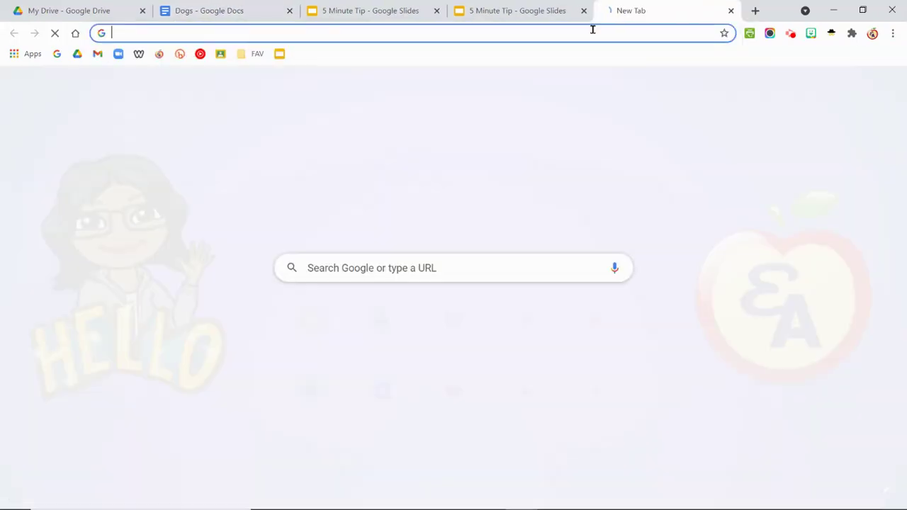
{"action": "right_click", "coordinate": [583, 33]}
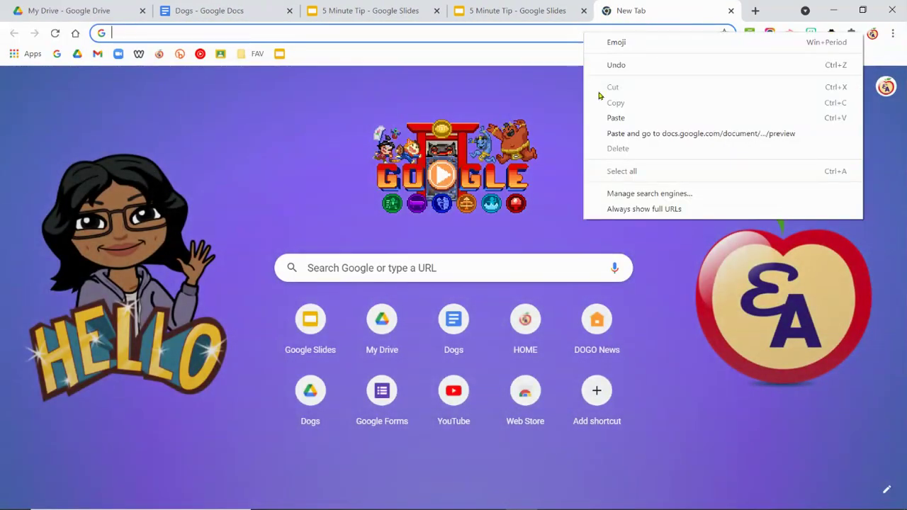
{"action": "left_click", "coordinate": [620, 133]}
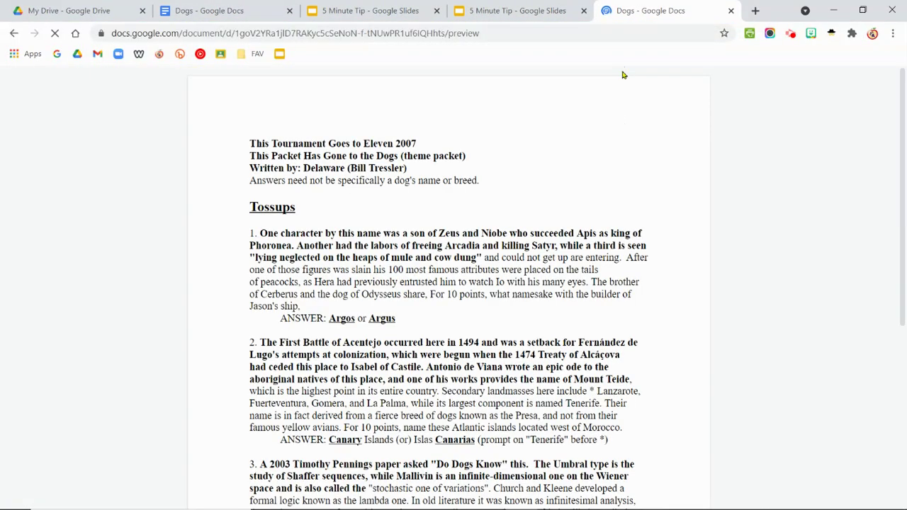